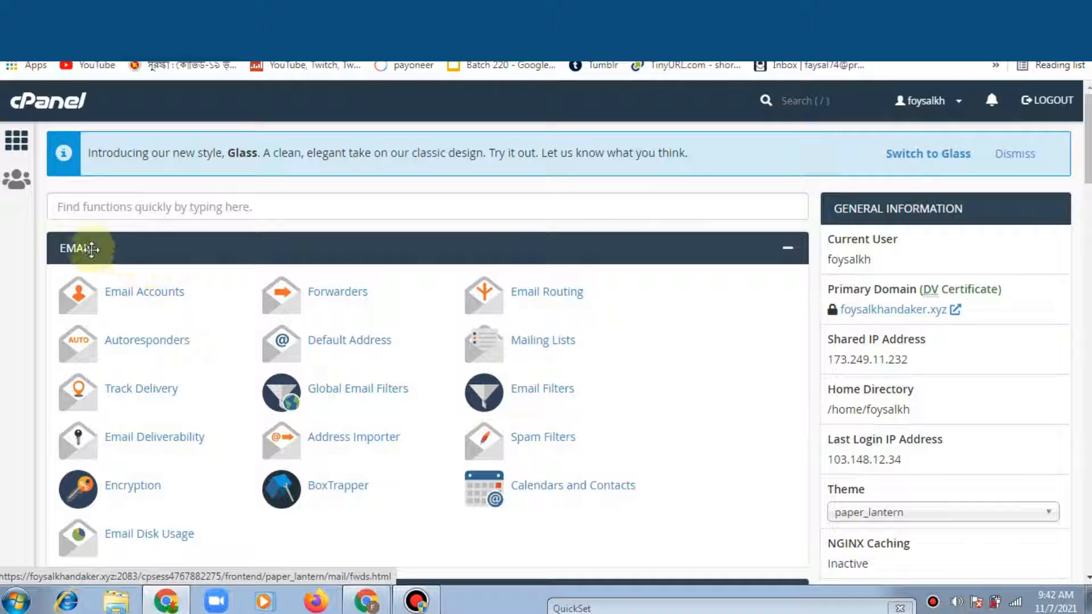
Step: Scroll down to cPanel's Software section and launch Softaculous Apps Installer
scroll(426, 341, down, 6)
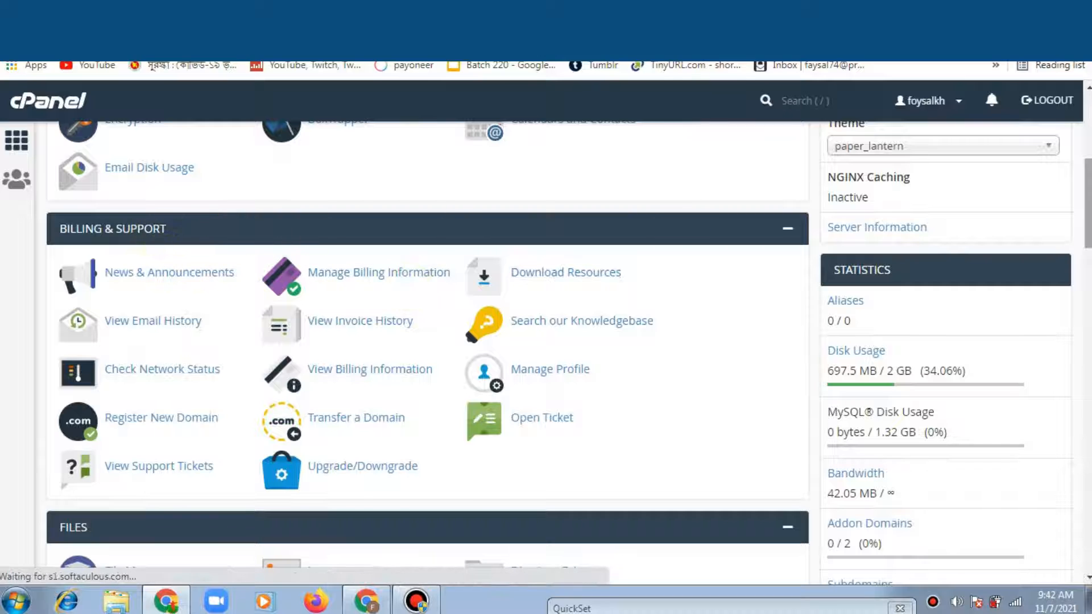
scroll(127, 255, down, 5)
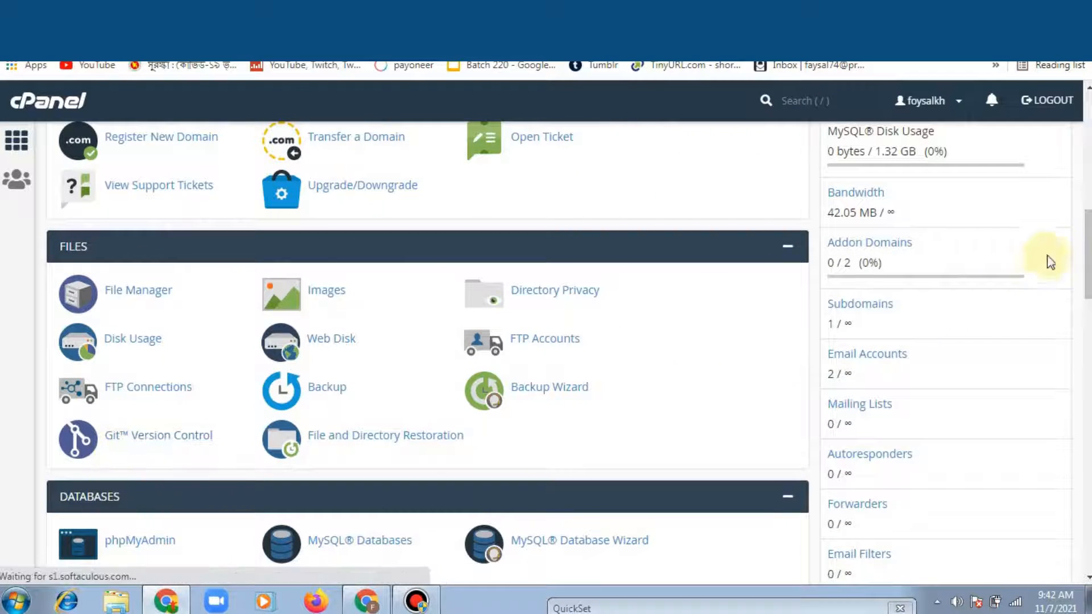
scroll(1051, 262, down, 8)
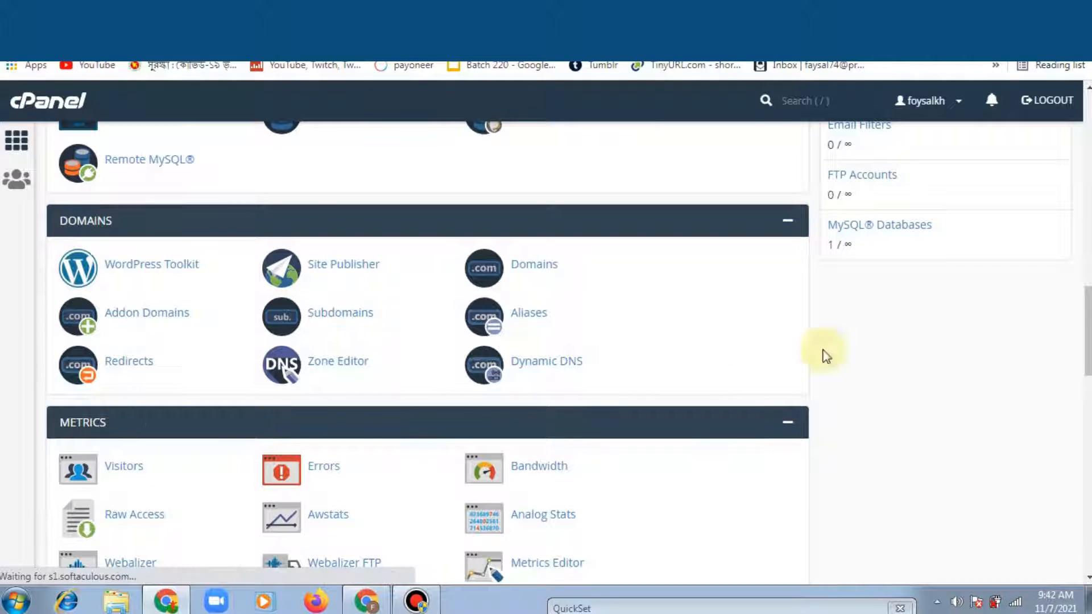
scroll(833, 372, down, 6)
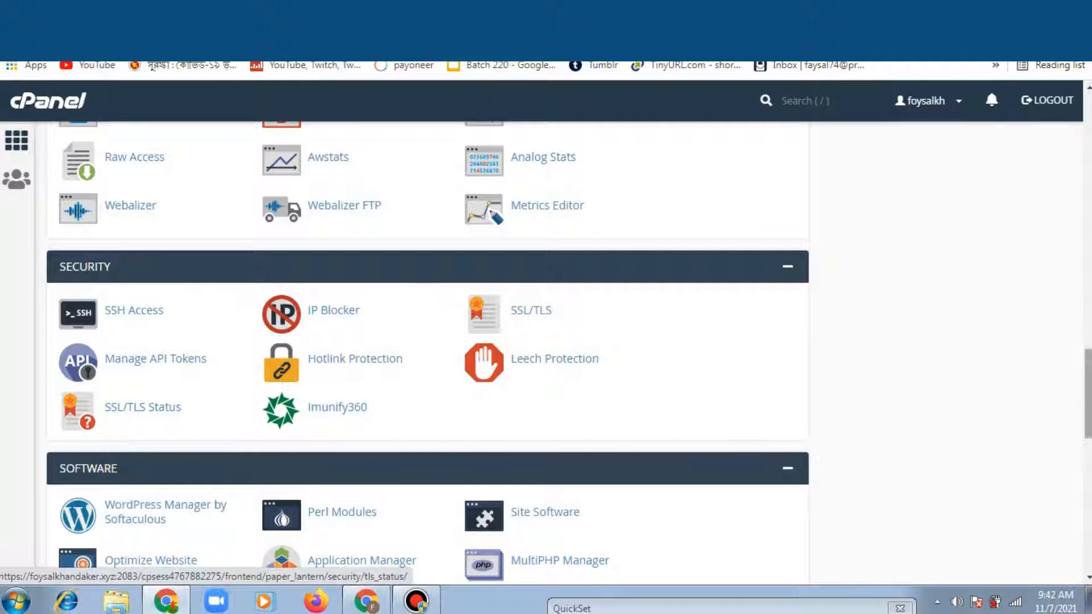
scroll(427, 341, down, 4)
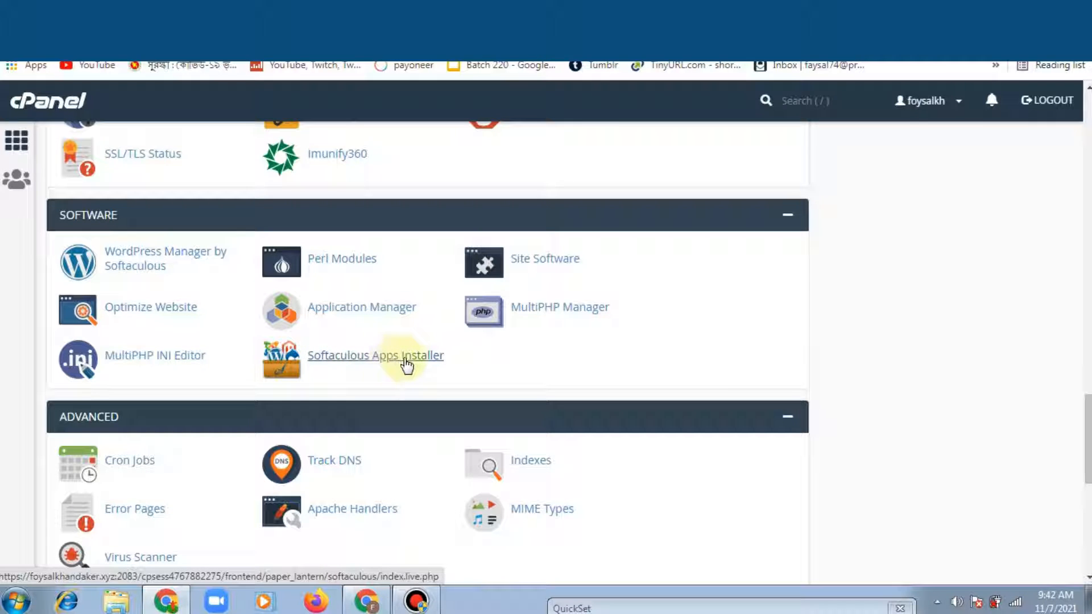
click(406, 361)
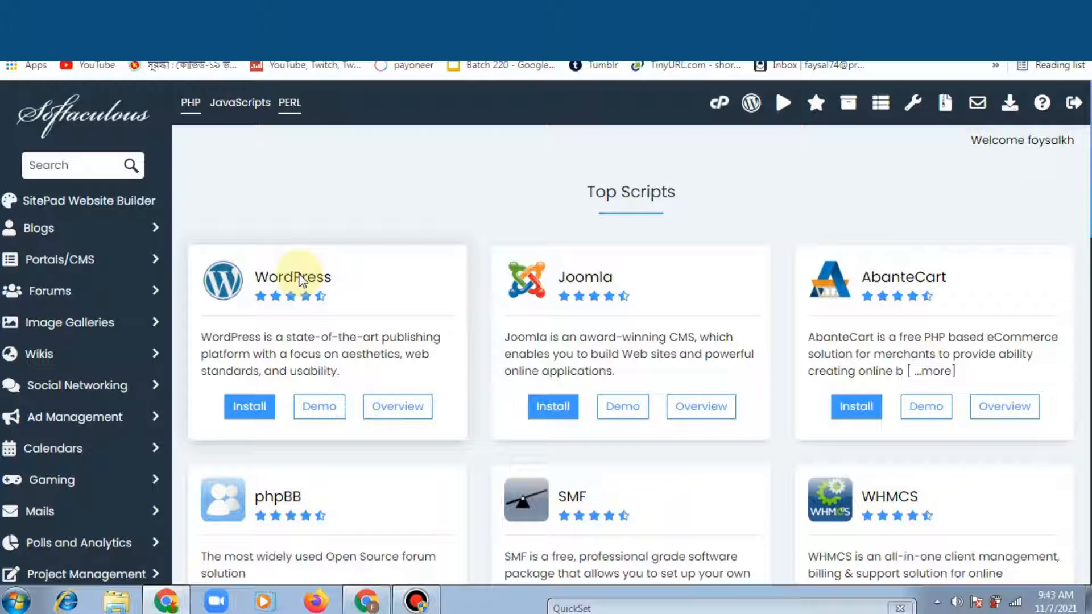
Step: Pick WordPress from Top Scripts and open its Custom Install form
click(298, 277)
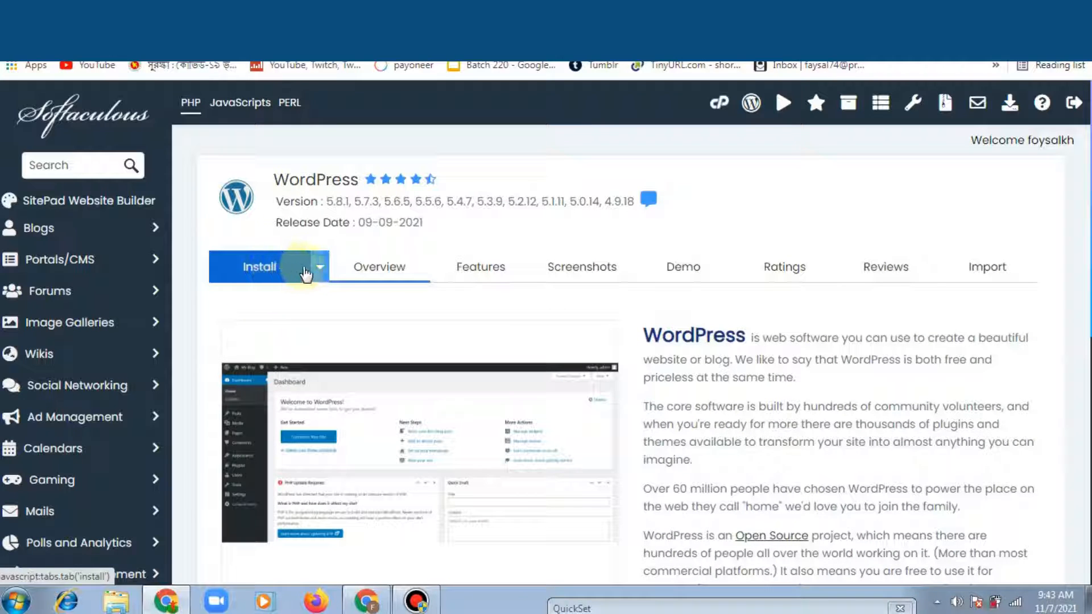
click(305, 271)
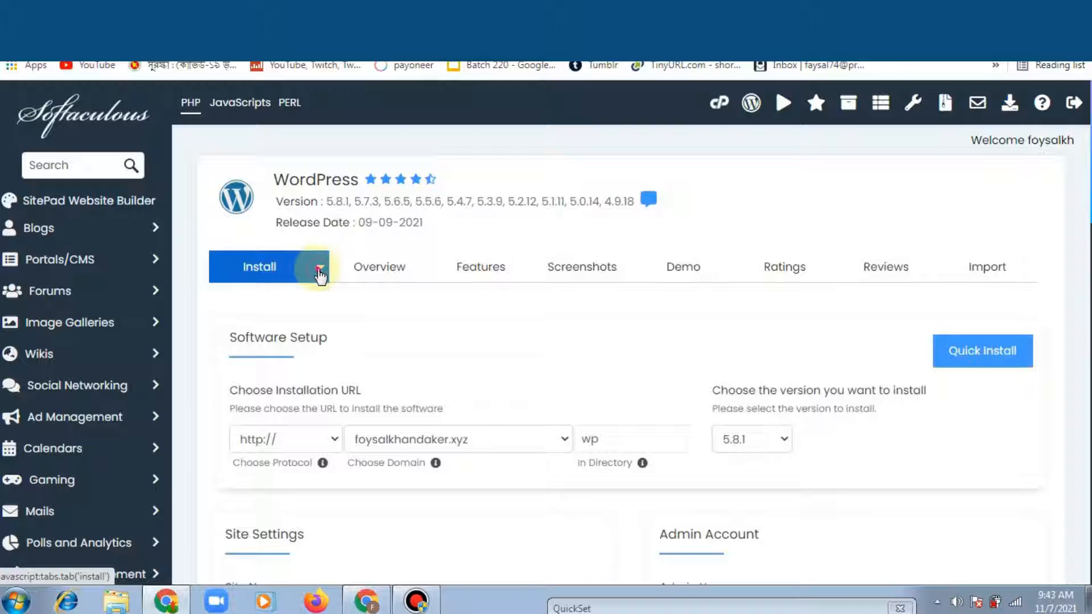
click(318, 272)
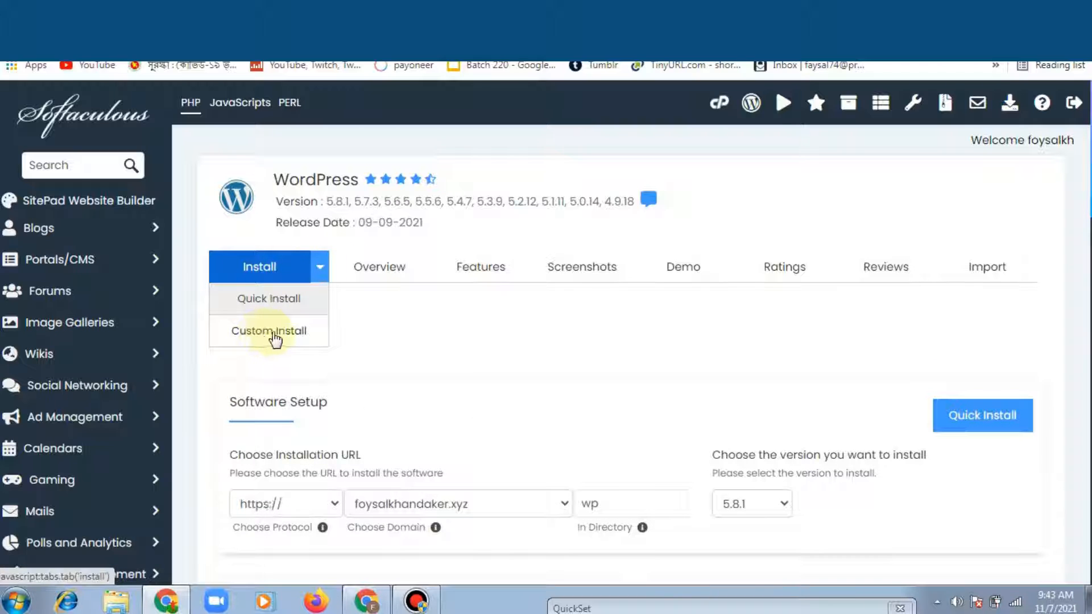
click(275, 337)
scroll(1073, 210, down, 2)
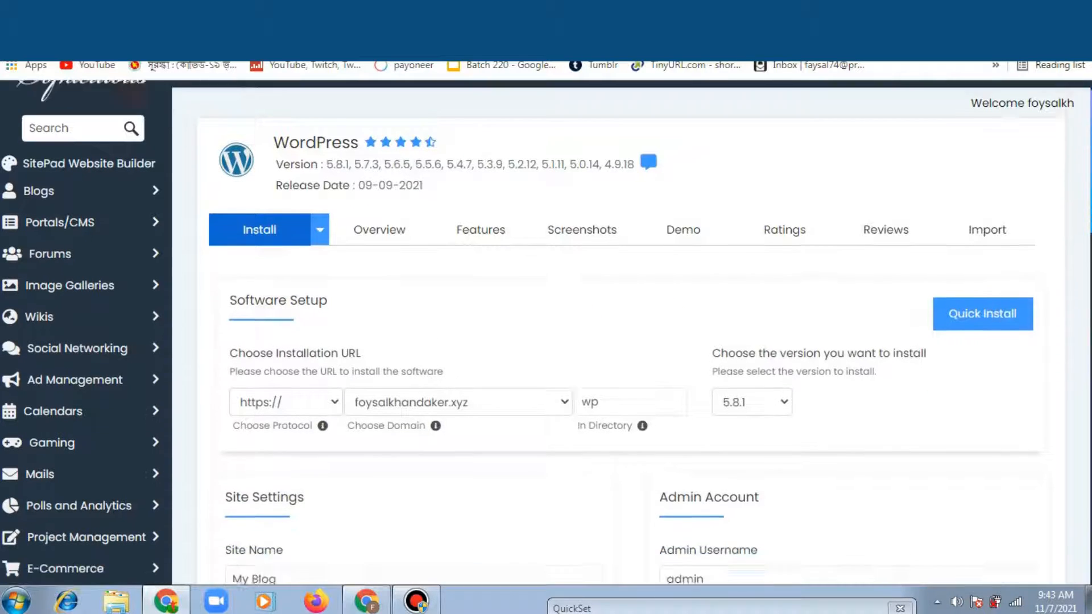
Step: Choose the demo subdomain and empty the default 'wp' directory so WordPress installs at root
scroll(597, 248, down, 4)
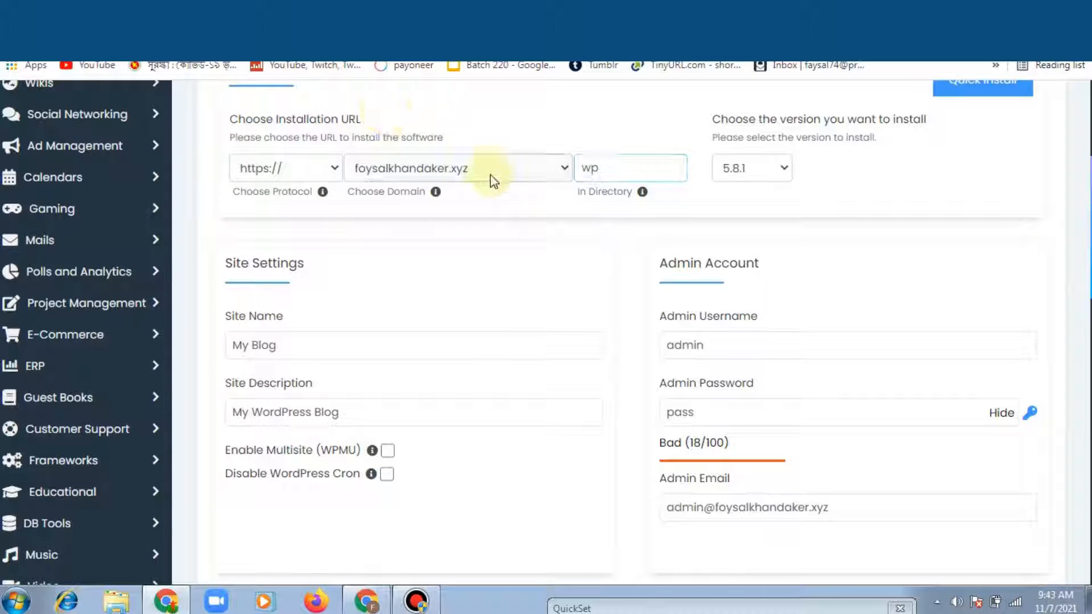
click(441, 174)
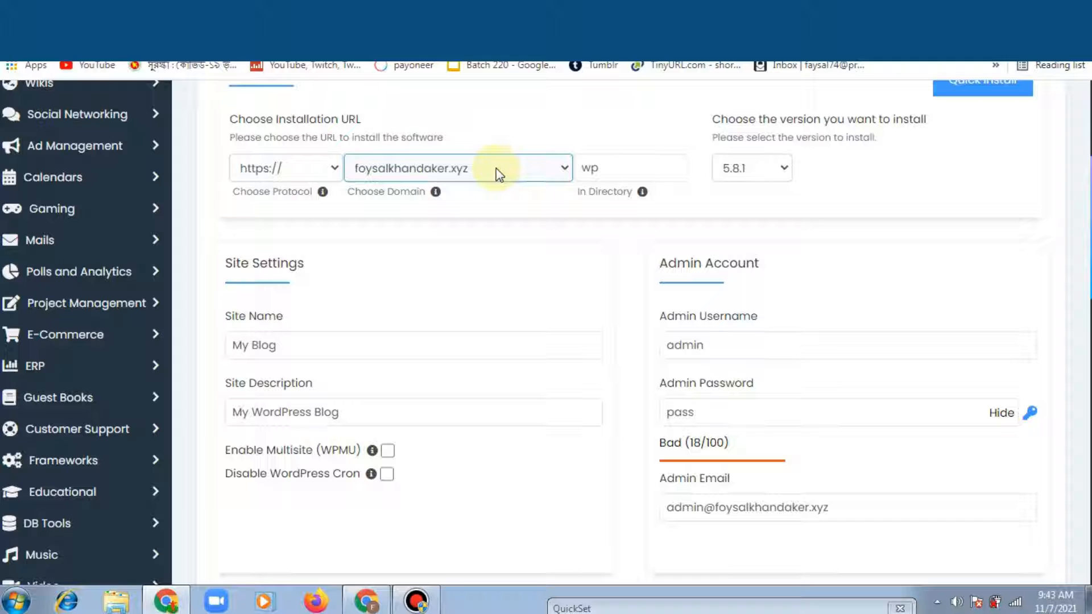
click(496, 169)
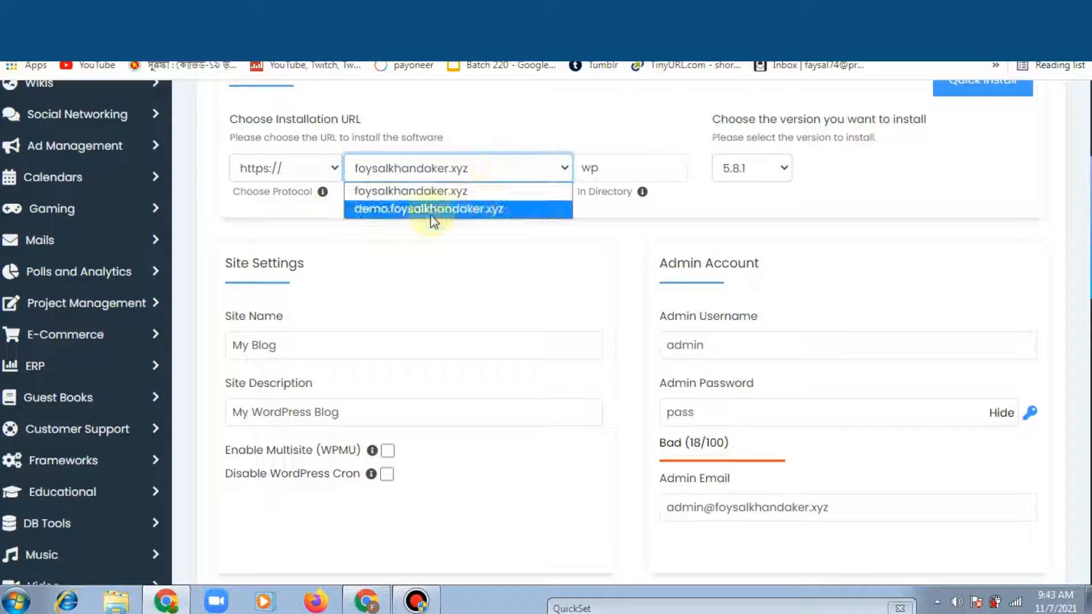
click(493, 207)
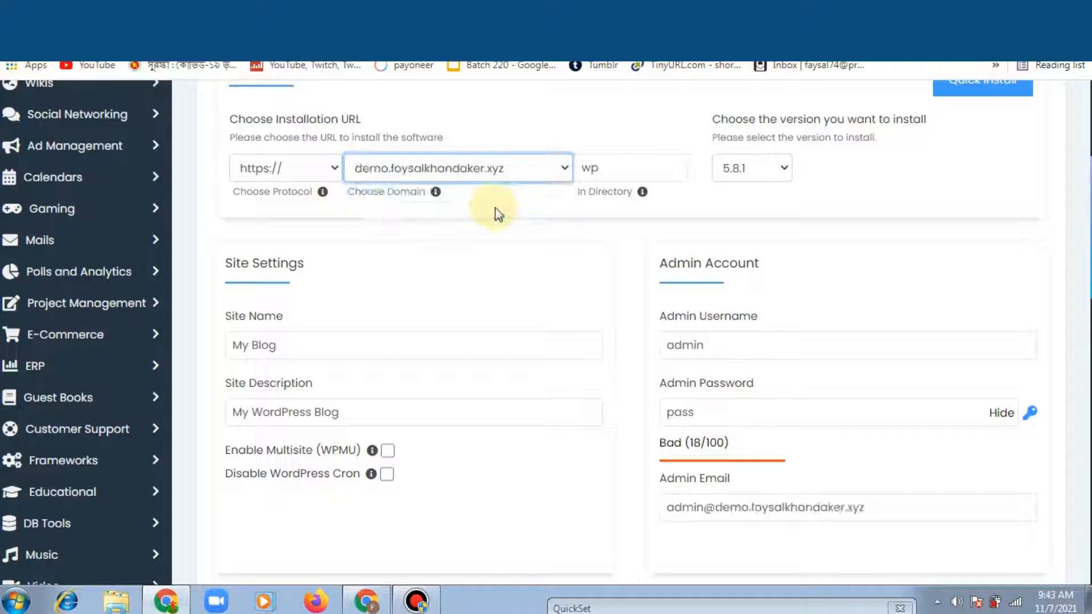
click(608, 168)
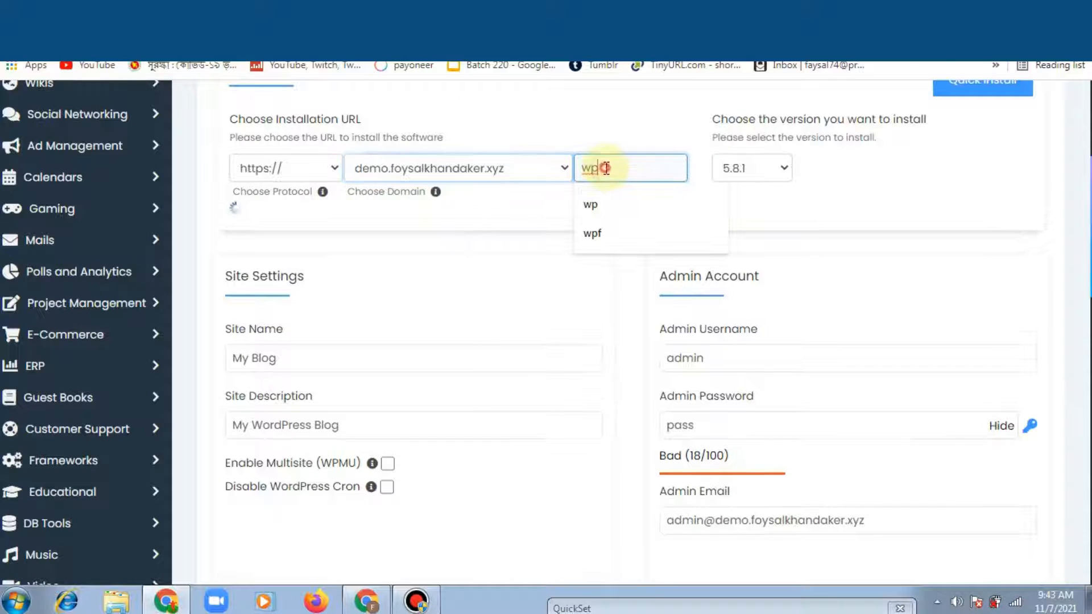
key(BackSpace)
key(BackSpace)
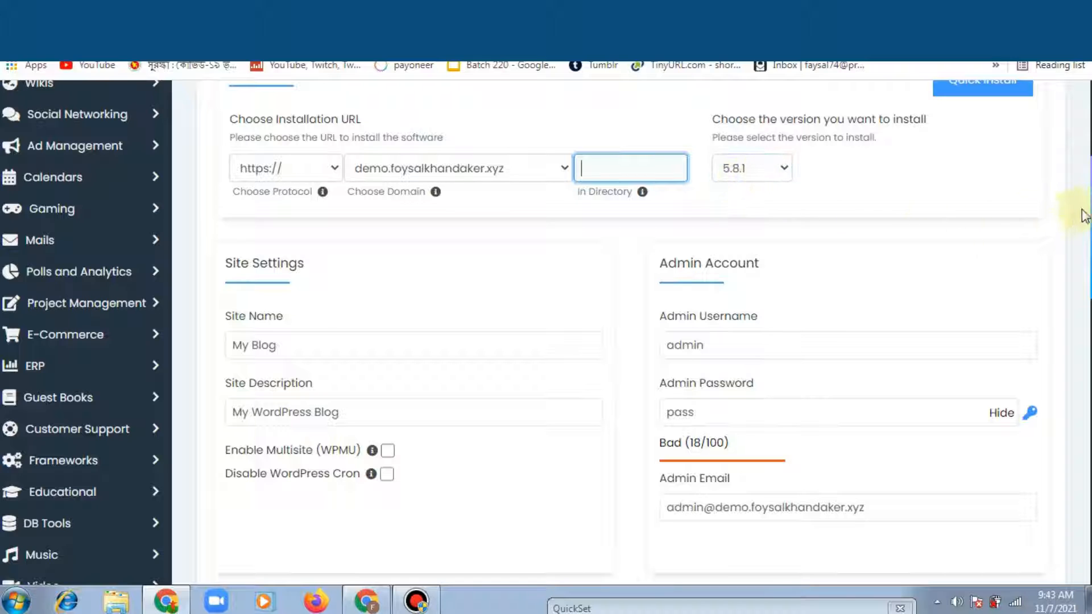
scroll(1083, 214, down, 2)
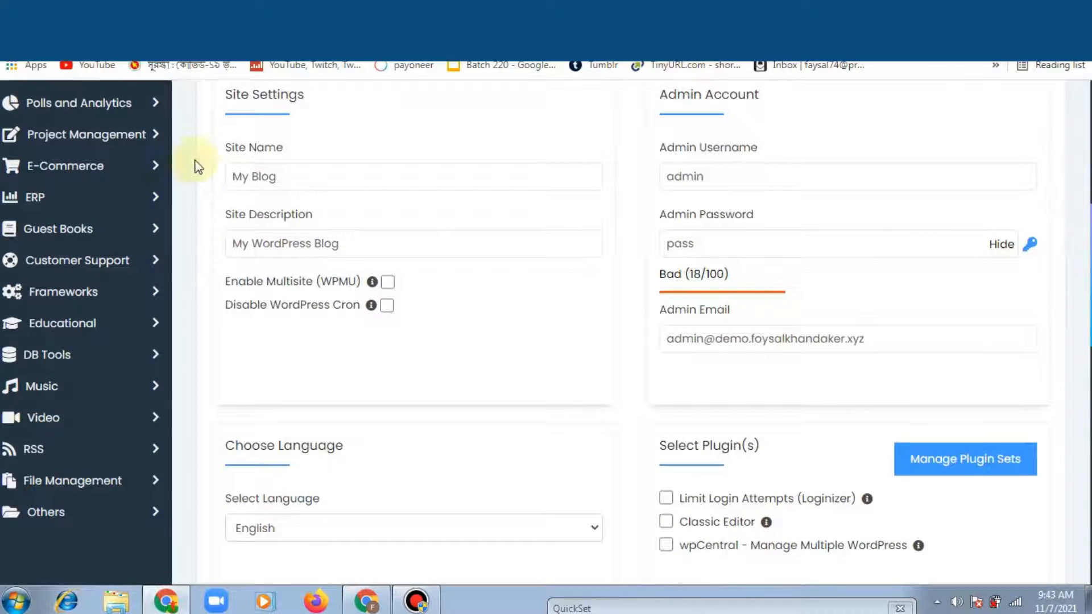
Step: Replace the admin username with the owner's chosen username
click(260, 168)
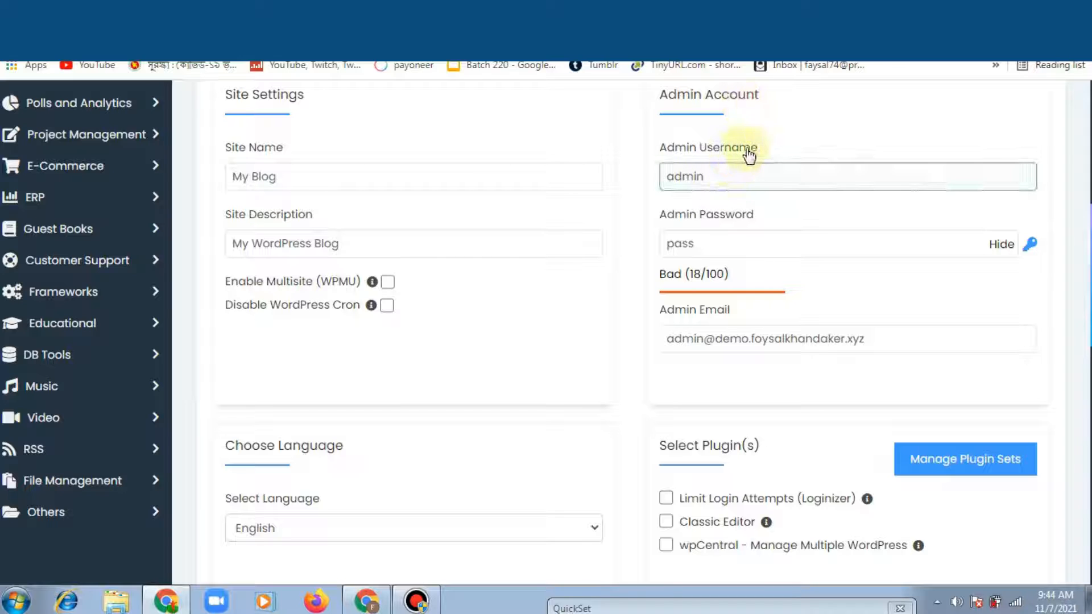
click(729, 174)
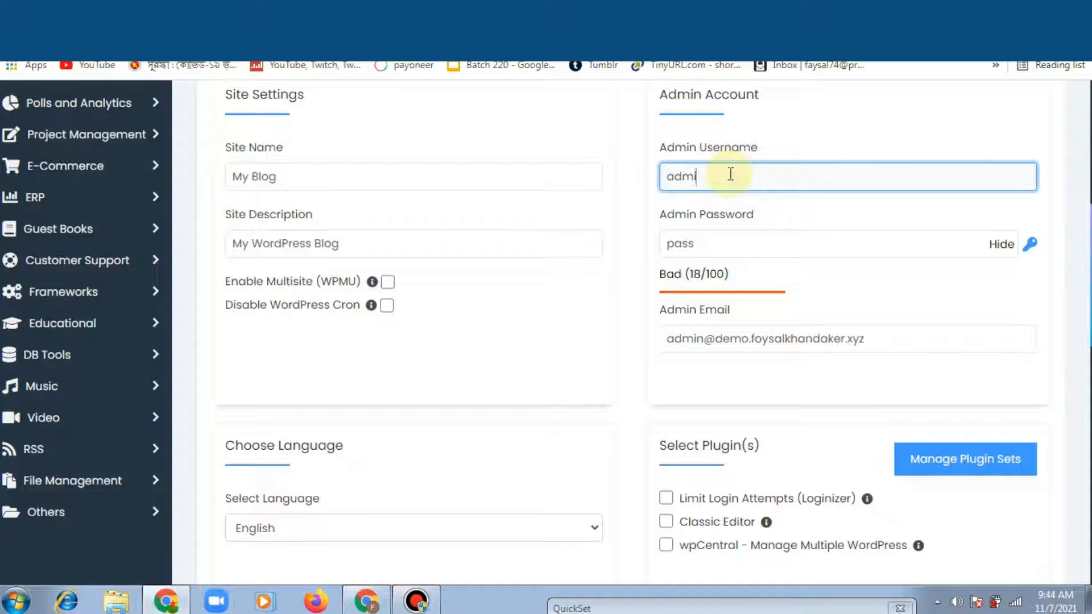
text(f)
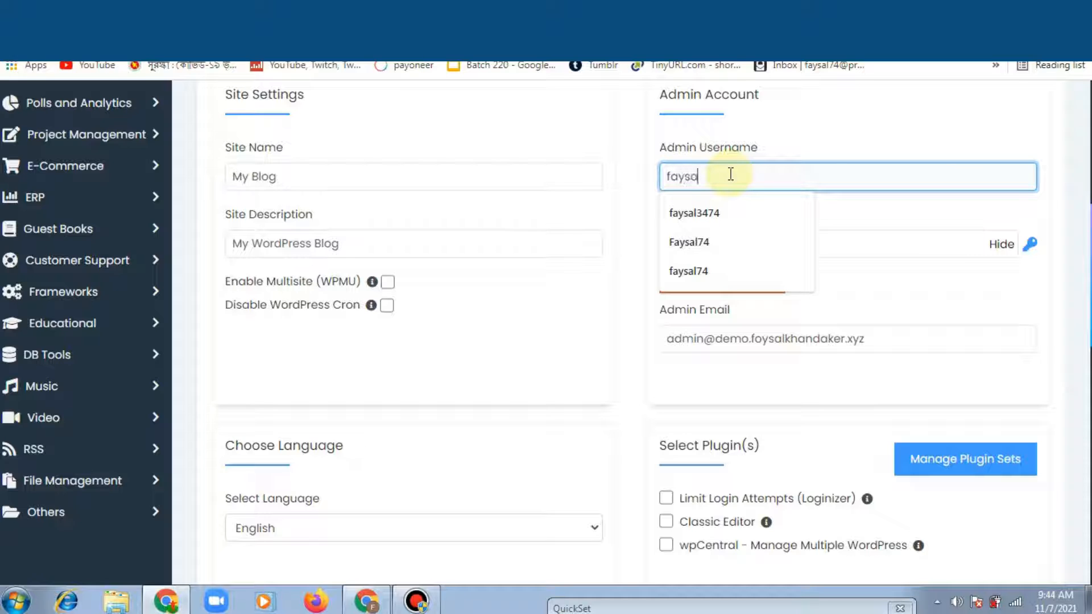
text(aysal74)
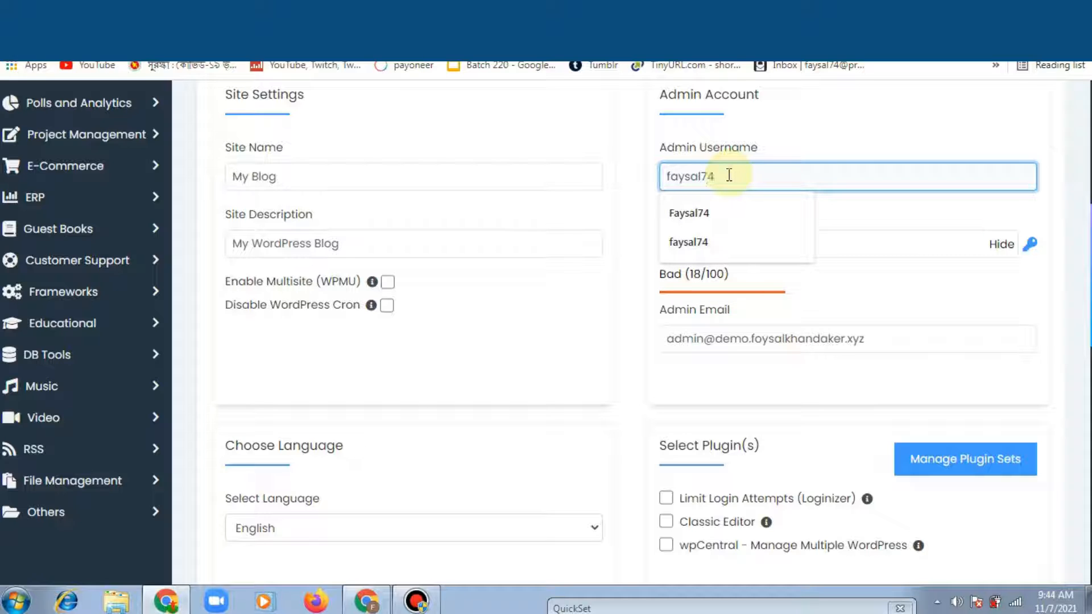
key(Escape)
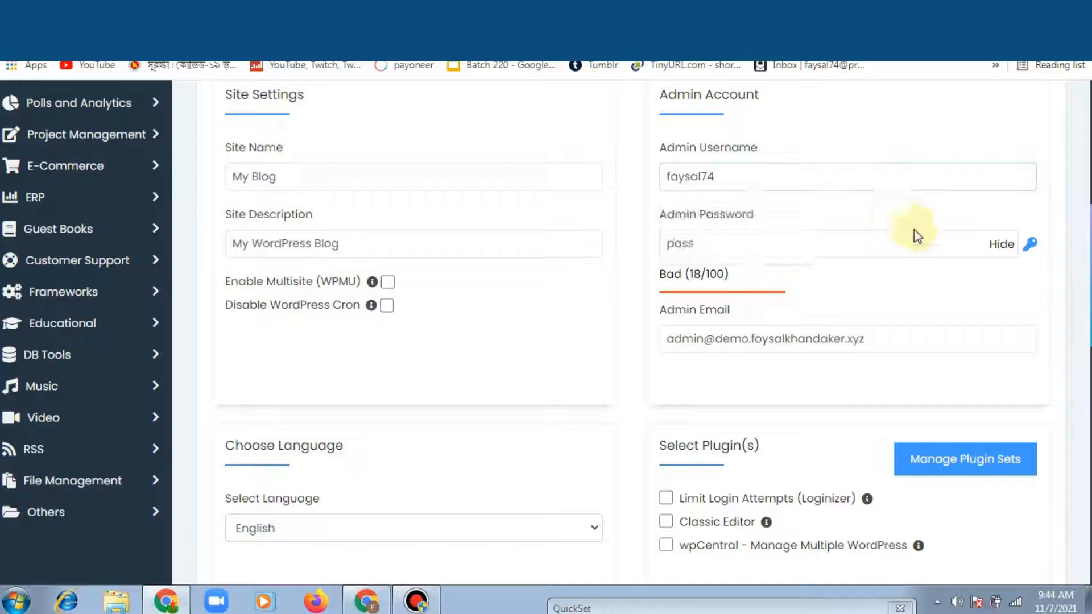
Step: Clear the default admin password and enter a new strong password
click(852, 256)
click(1000, 245)
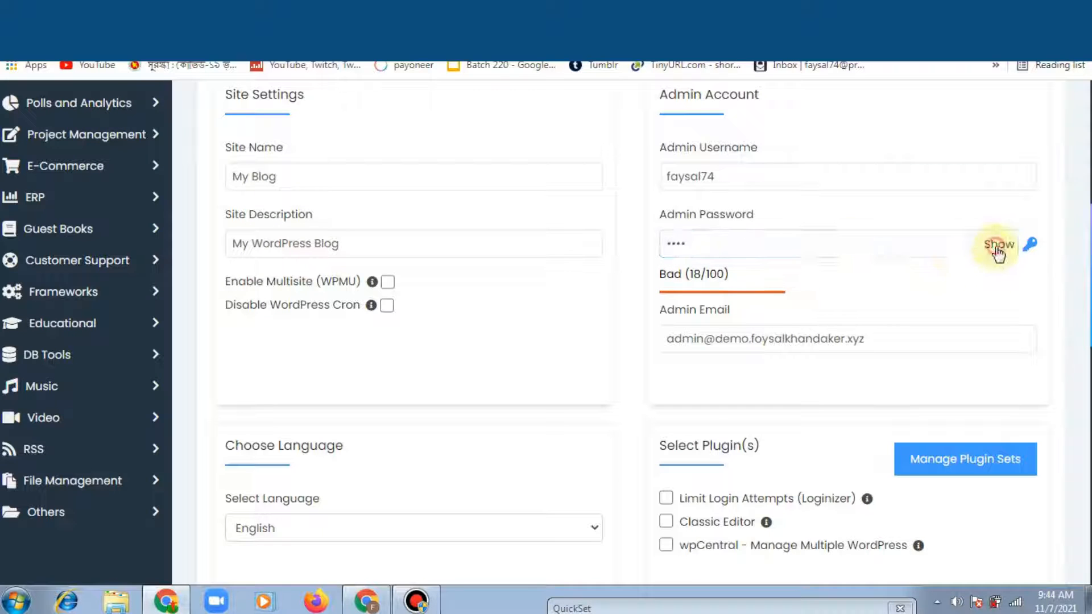
click(829, 251)
key(BackSpace)
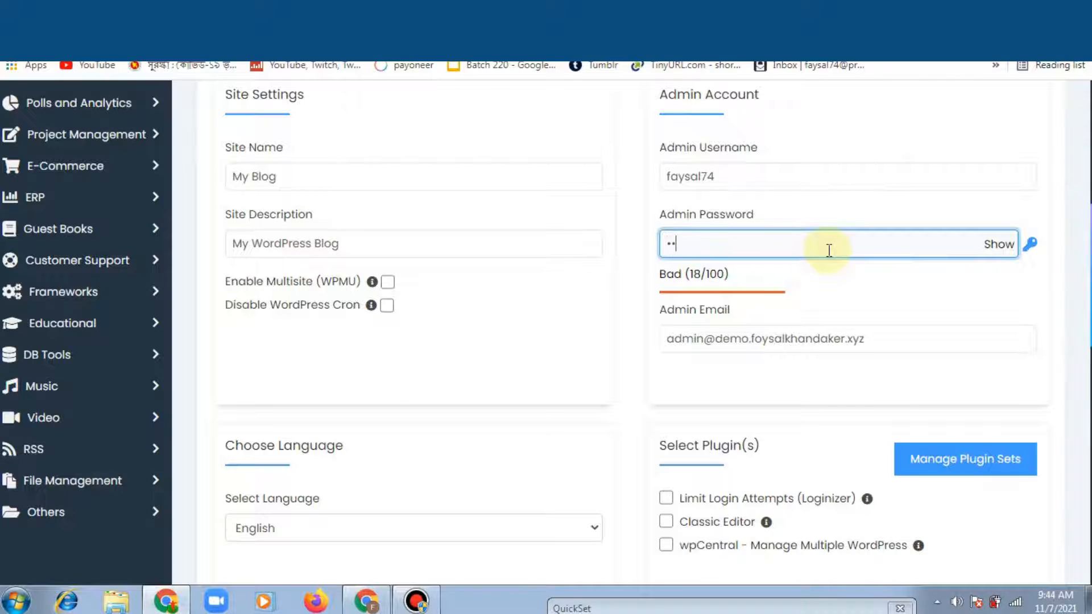
key(BackSpace)
key(BackSpace)
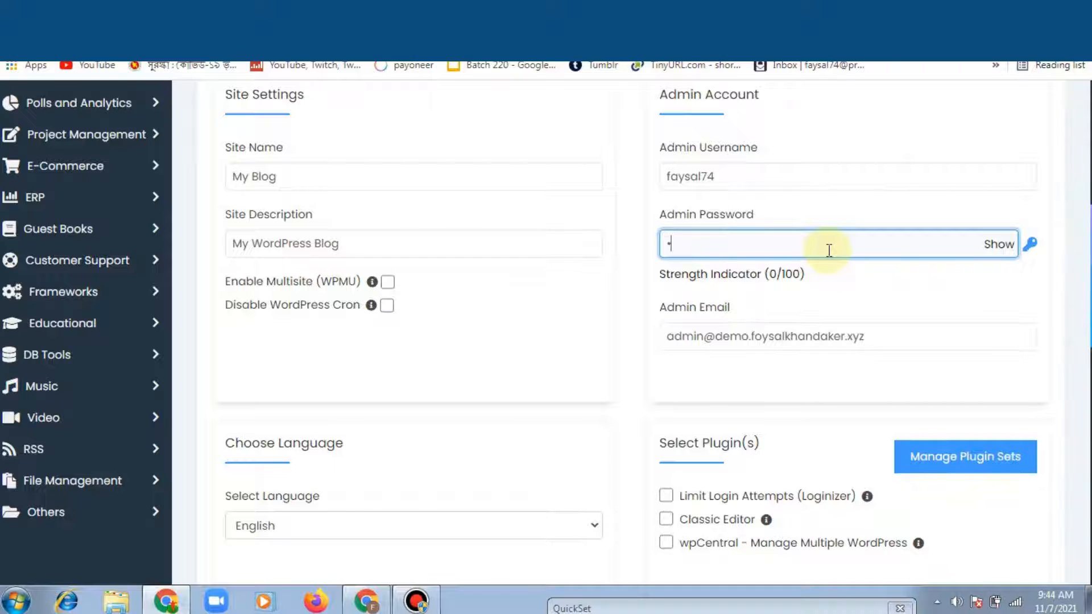
text(123456)
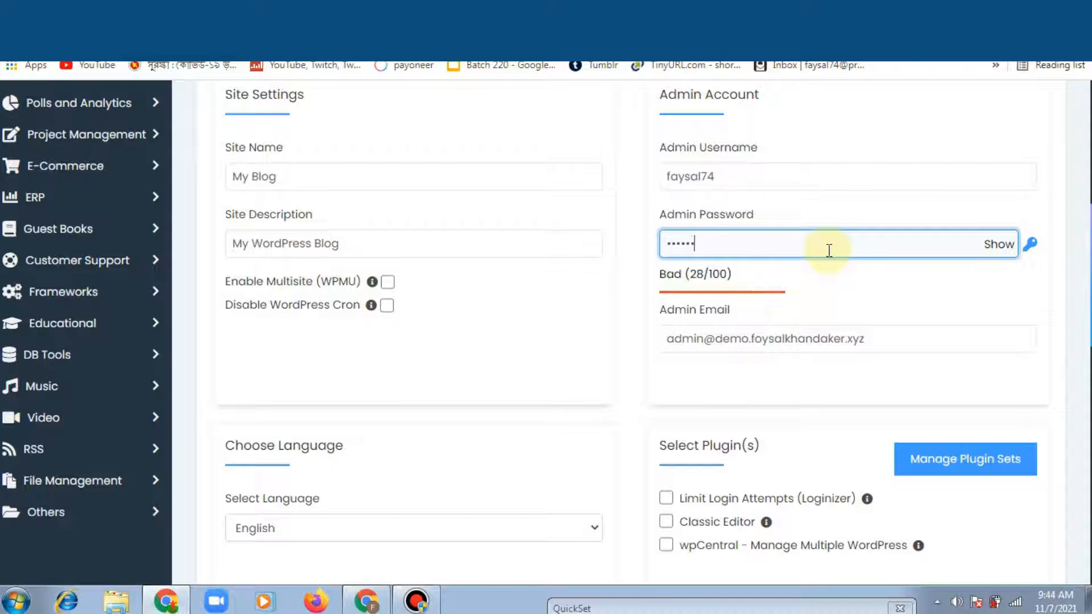
text(••••)
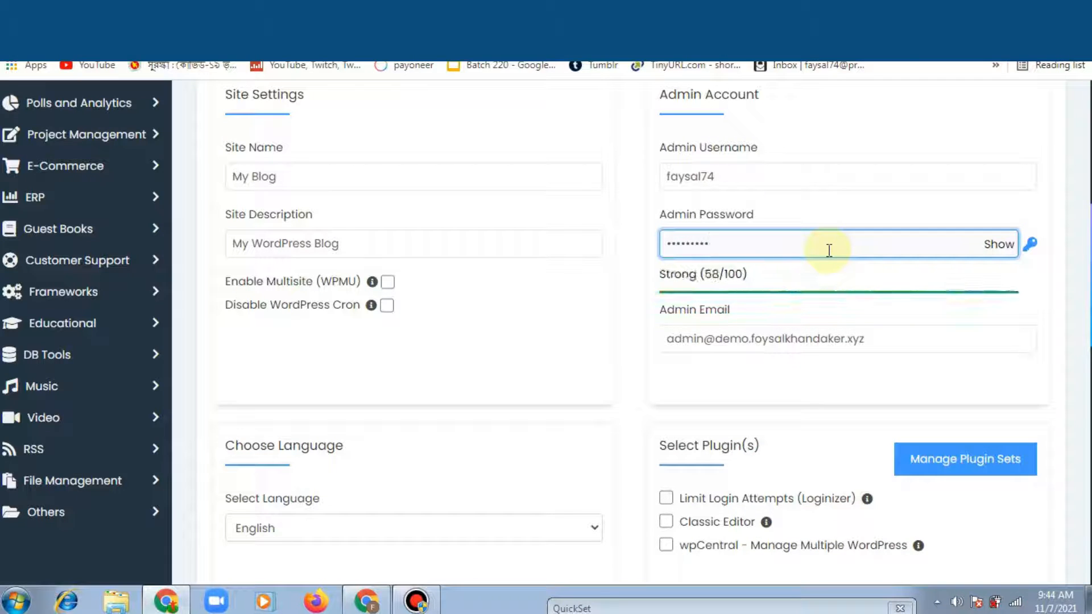
text(•)
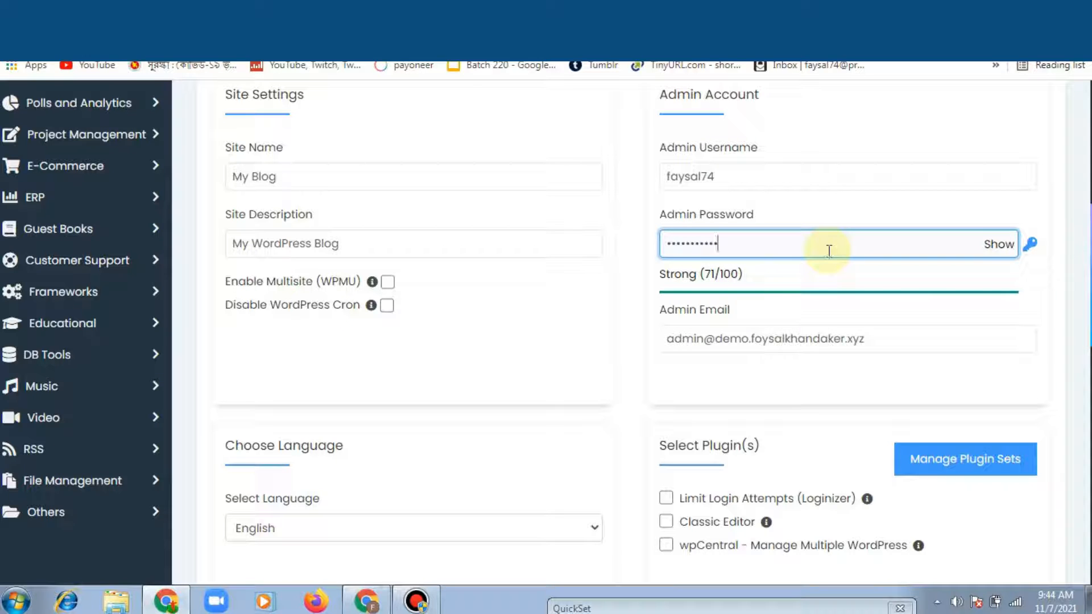
Step: Replace the default admin e-mail with the owner's suggested e-mail address
click(676, 333)
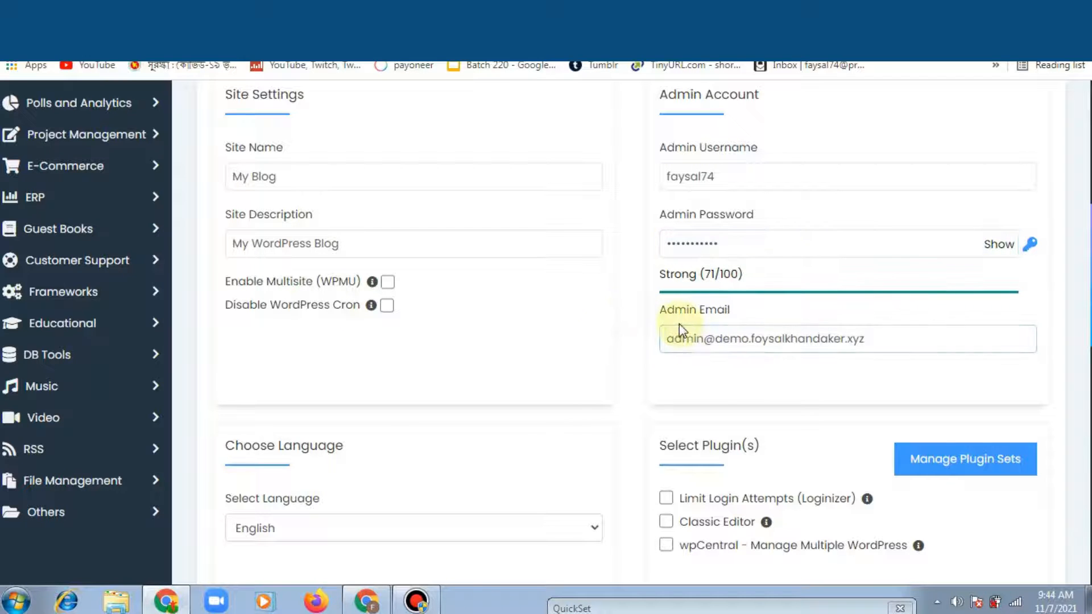
click(886, 339)
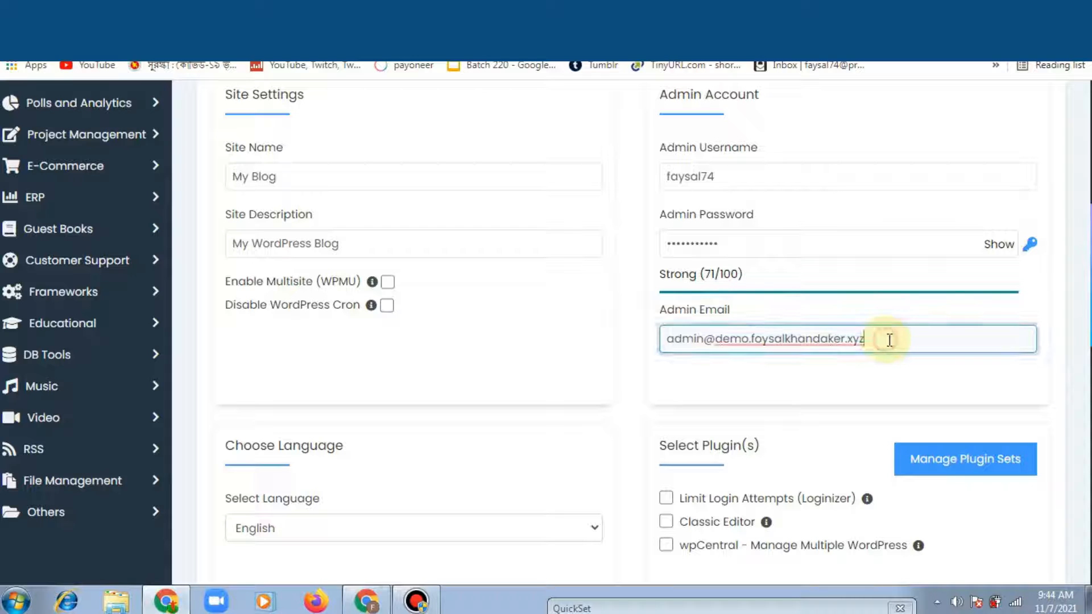
key(BackSpace)
key(BackSpace)
key(BackSpace)
key(BackSpace)
key(BackSpace)
key(BackSpace)
key(BackSpace)
key(BackSpace)
key(BackSpace)
key(BackSpace)
key(BackSpace)
key(BackSpace)
key(BackSpace)
key(BackSpace)
key(BackSpace)
key(BackSpace)
key(BackSpace)
key(BackSpace)
key(BackSpace)
key(BackSpace)
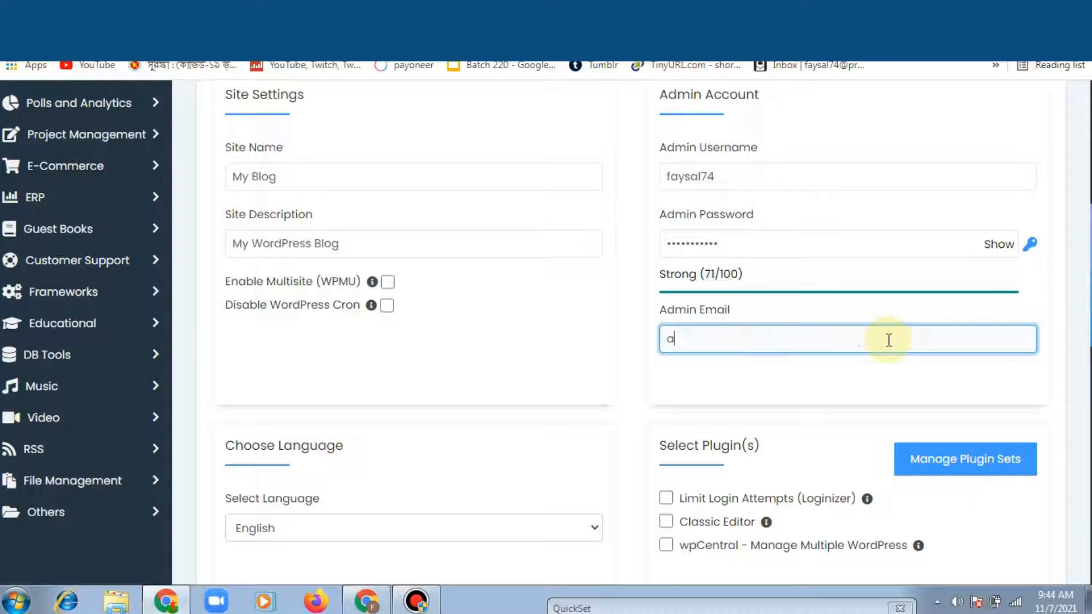
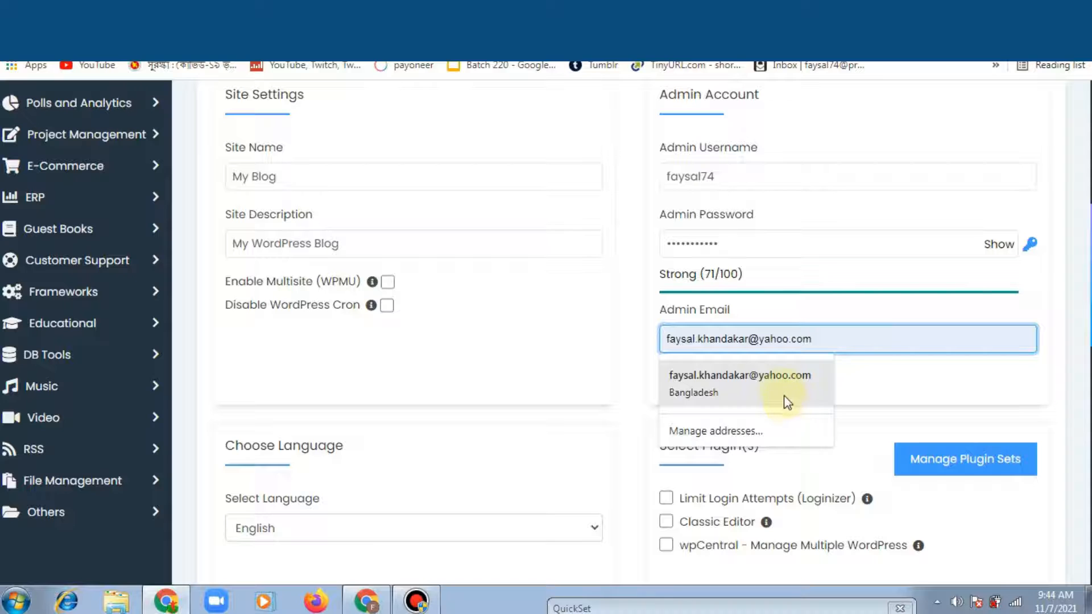
click(785, 392)
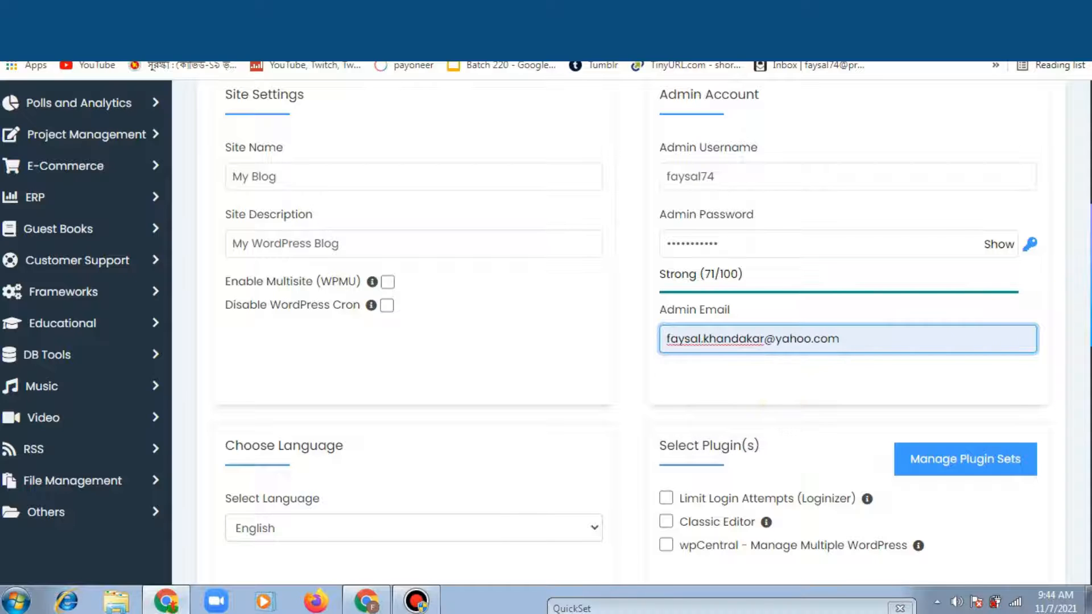
Step: Send installation details to the owner's suggested e-mail address and start the WordPress install
scroll(907, 368, down, 5)
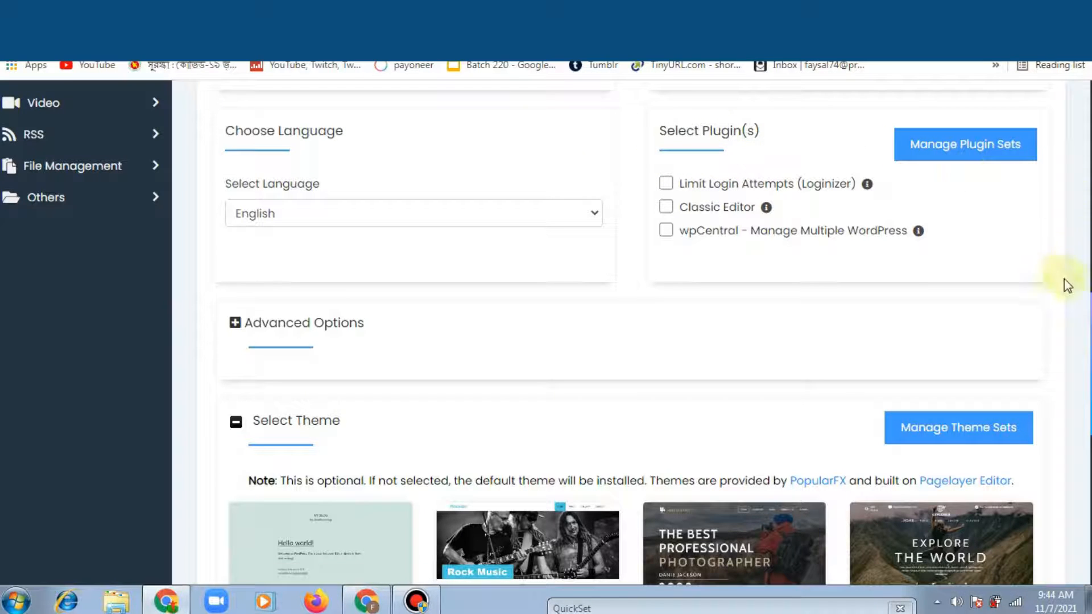
scroll(524, 332, down, 3)
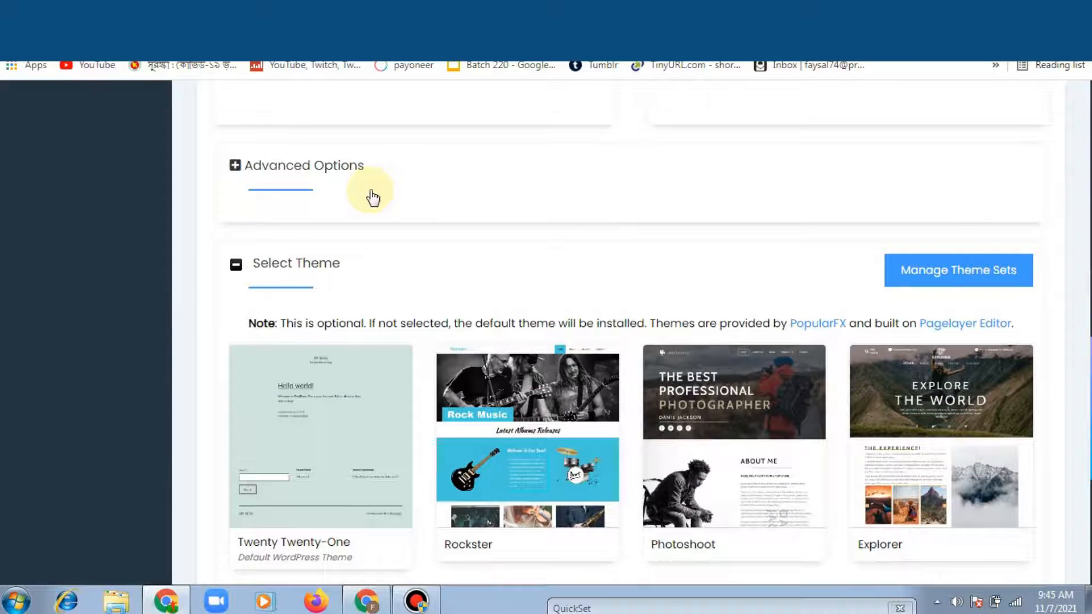
scroll(631, 341, down, 2)
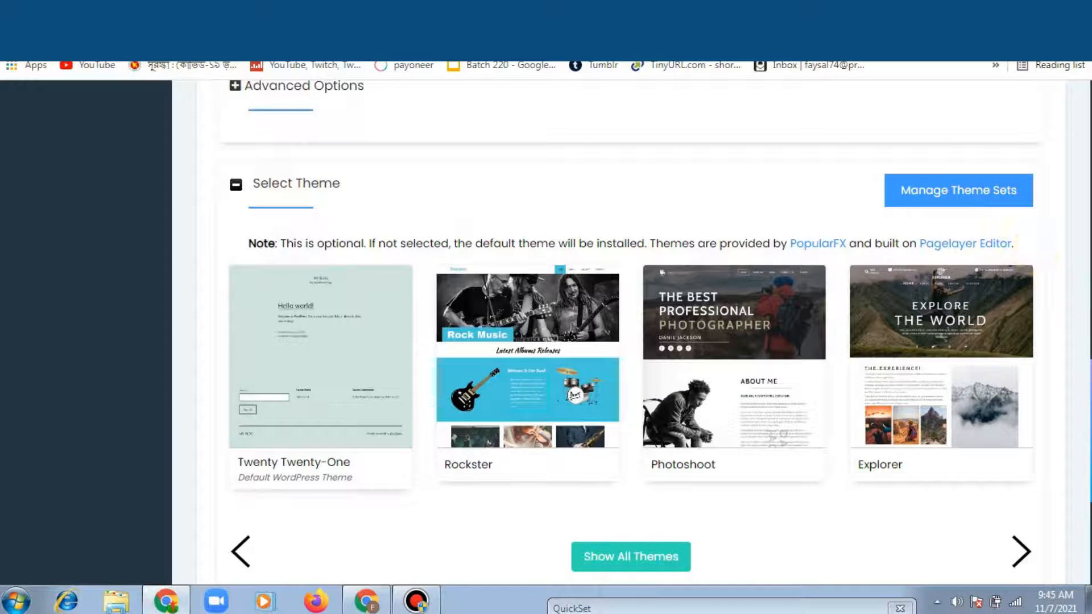
scroll(632, 330, down, 5)
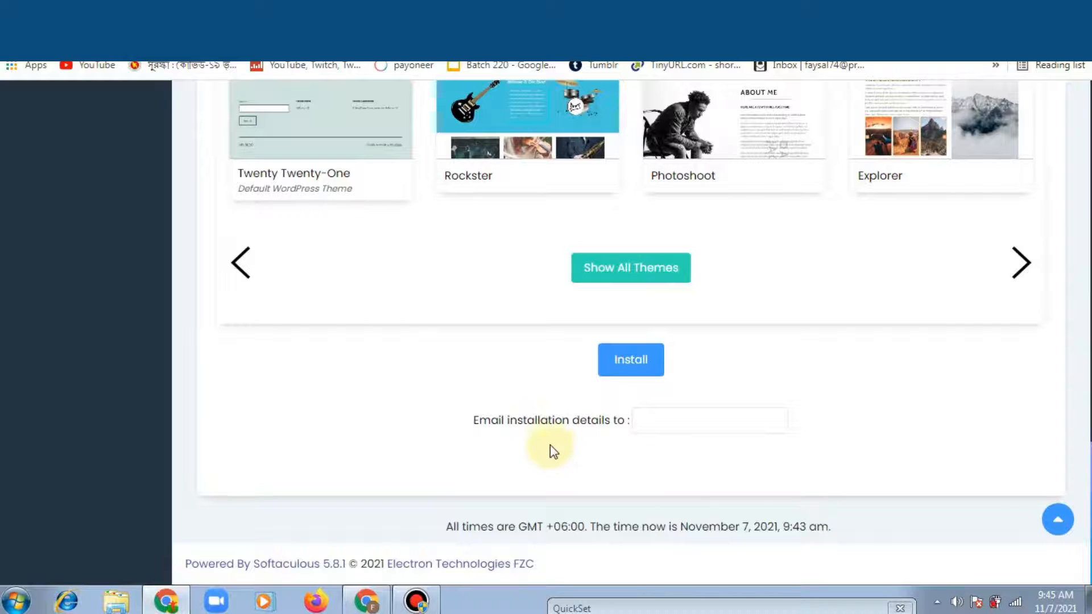
click(655, 424)
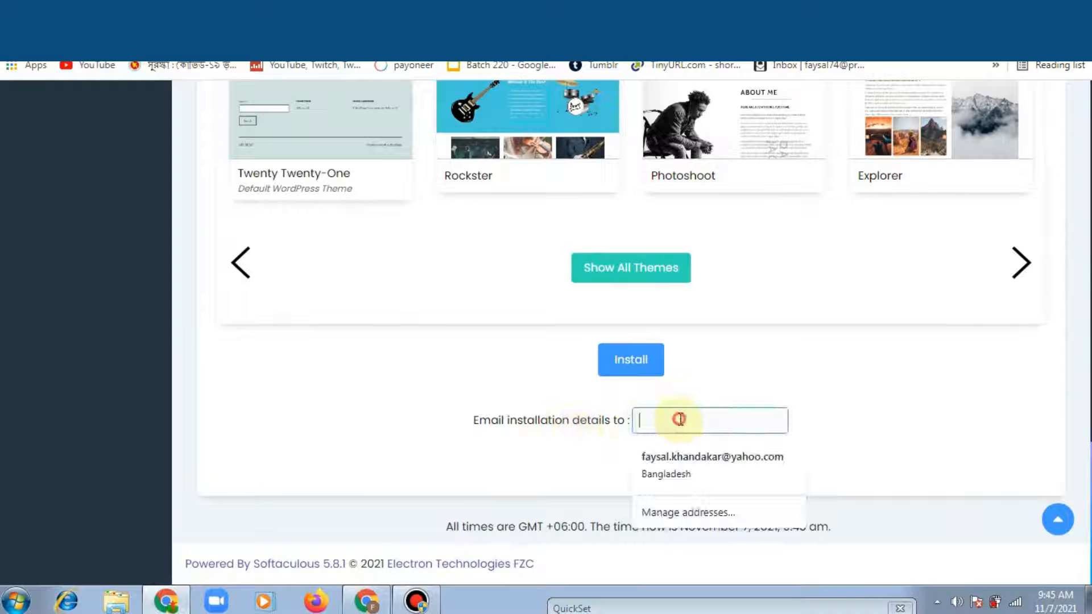
click(648, 457)
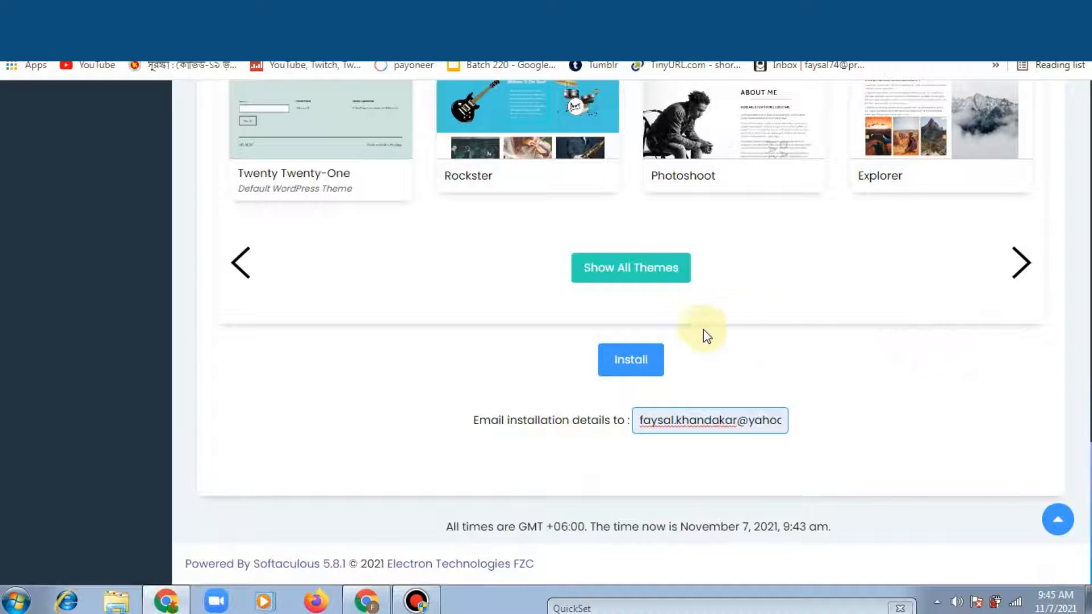
click(644, 360)
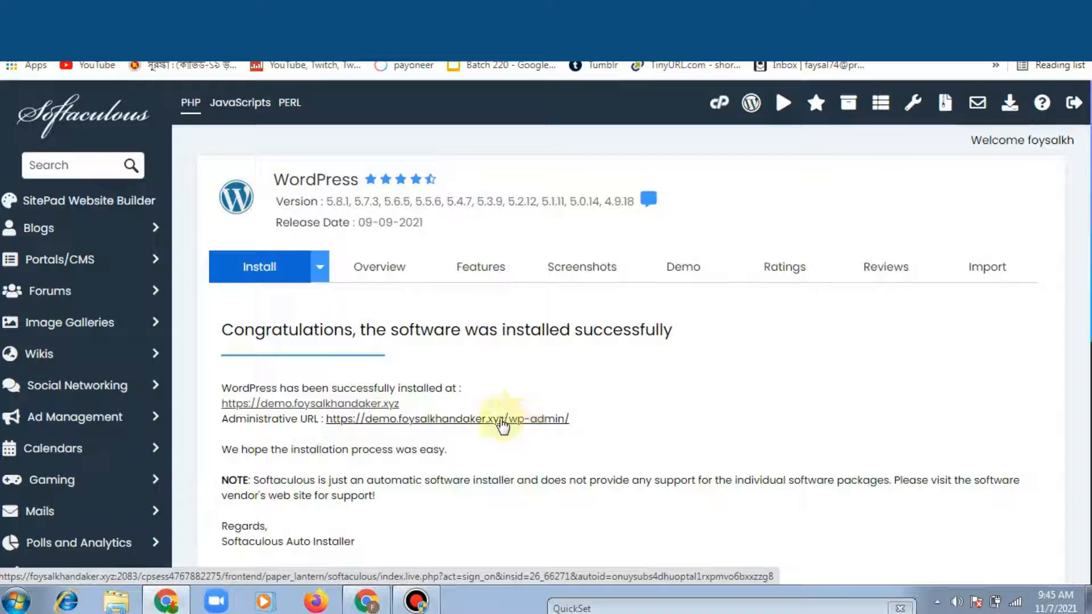
Step: Open the Administrative URL link in a new tab and switch to it
right_click(546, 424)
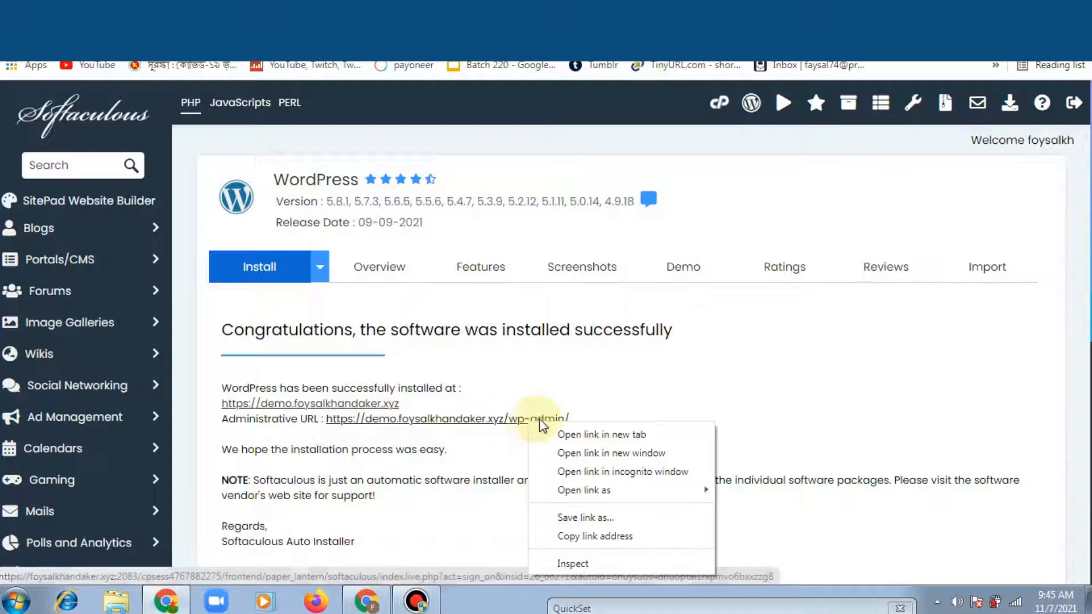
click(560, 435)
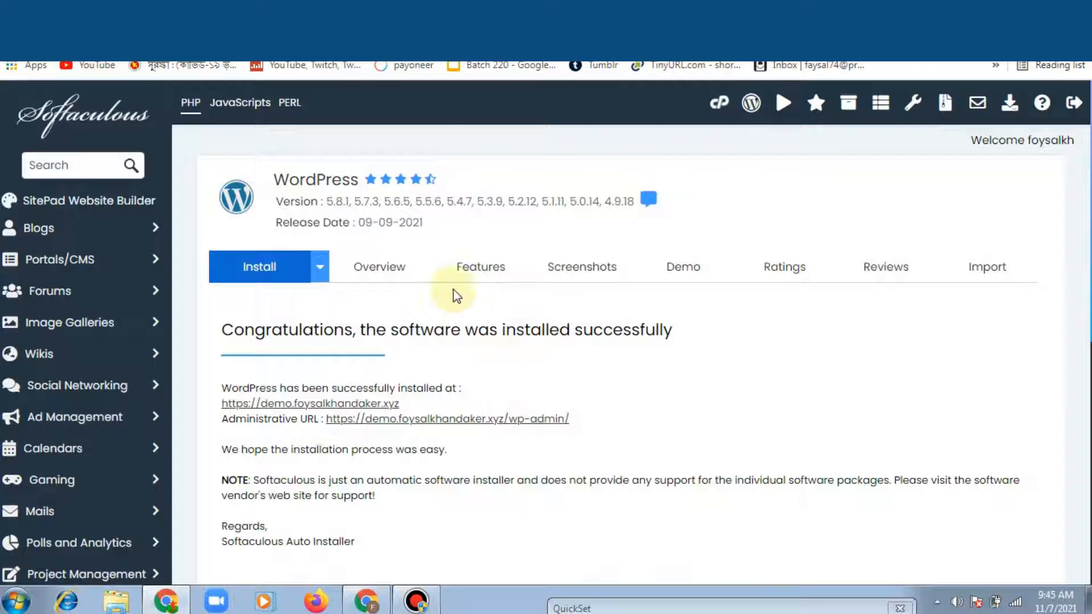
click(433, 14)
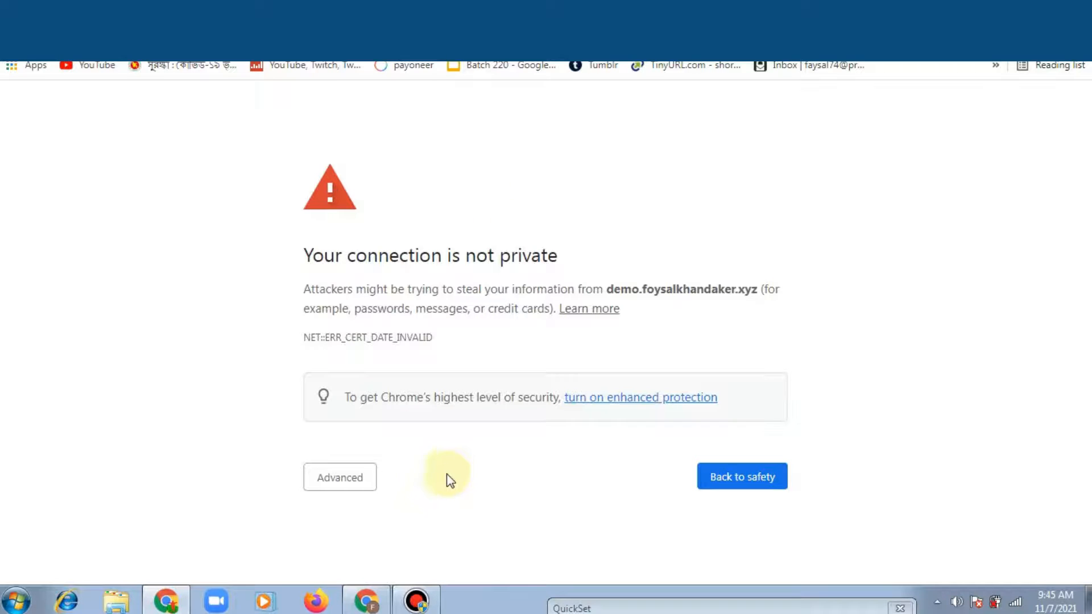
Step: Expand Advanced on the privacy warning and proceed to the demo subdomain anyway
click(360, 472)
scroll(355, 512, down, 1)
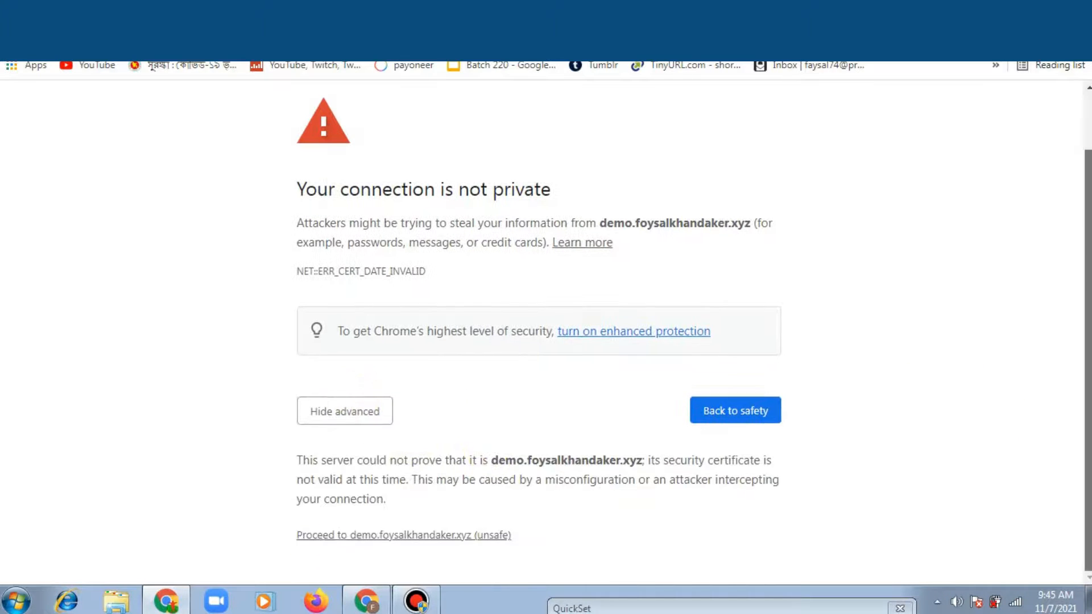
click(370, 537)
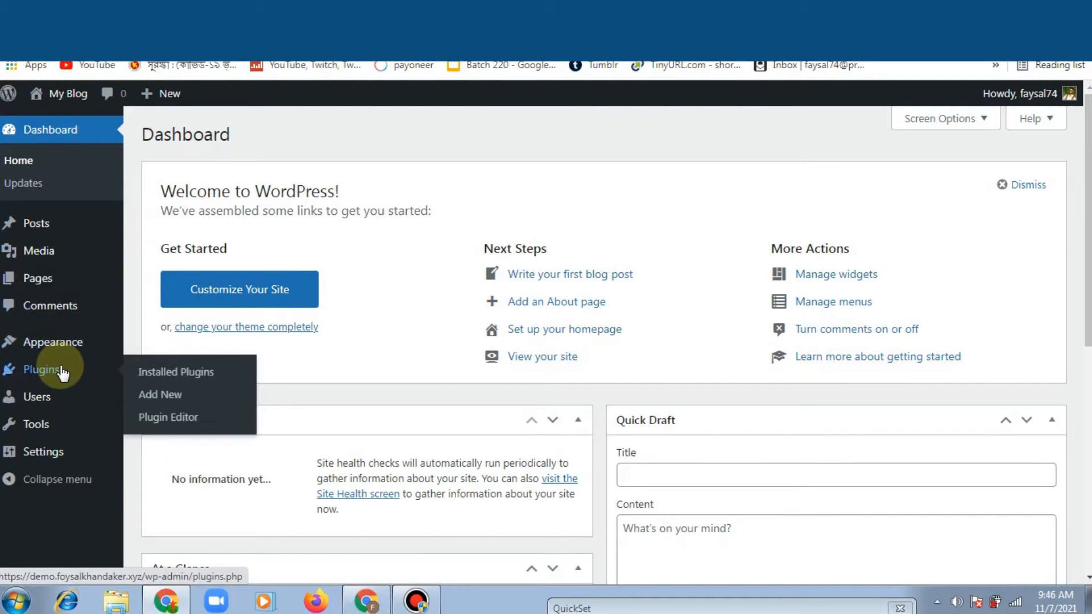
Step: Look over the WordPress Dashboard sidebar menus
mouse_move(58, 436)
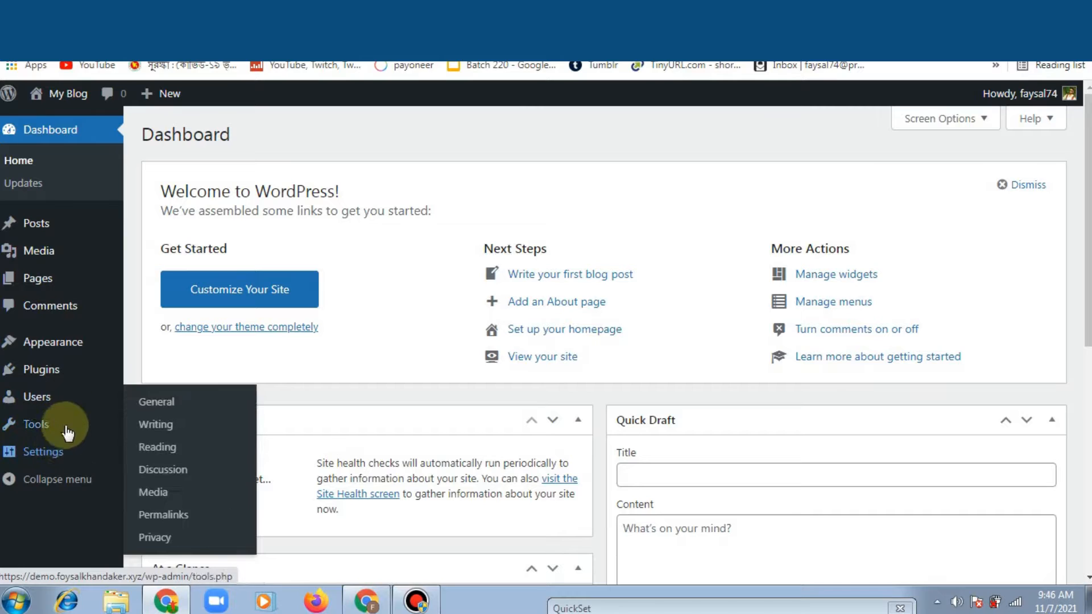